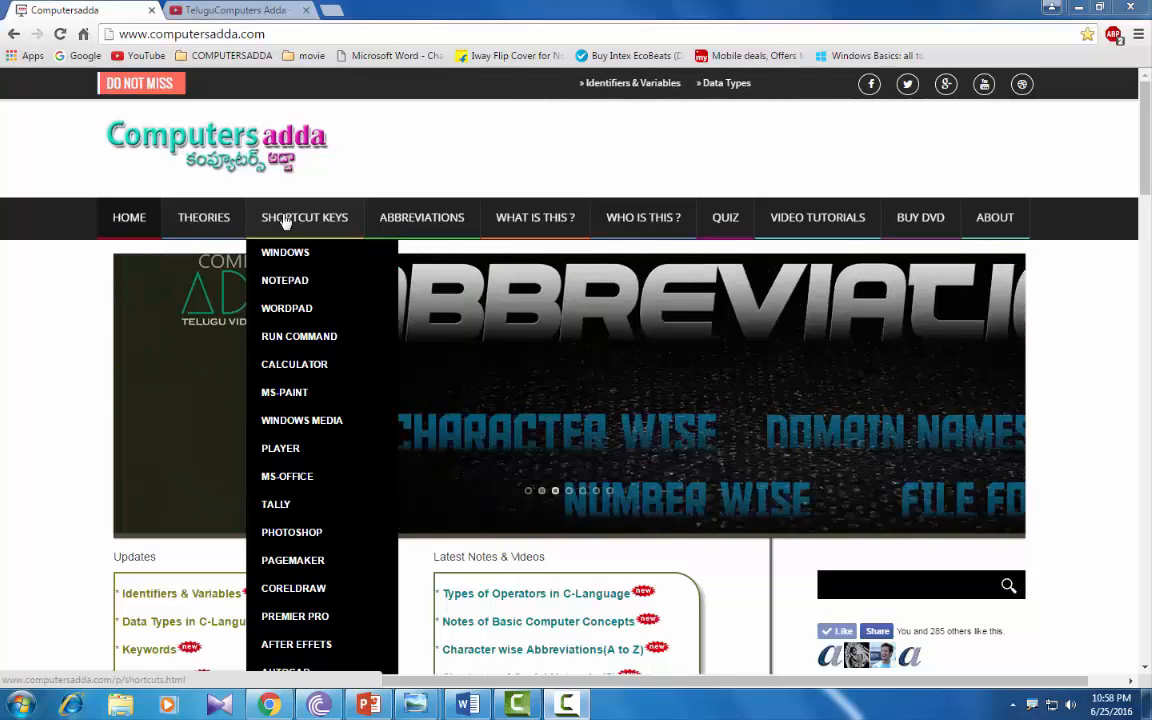
click(228, 10)
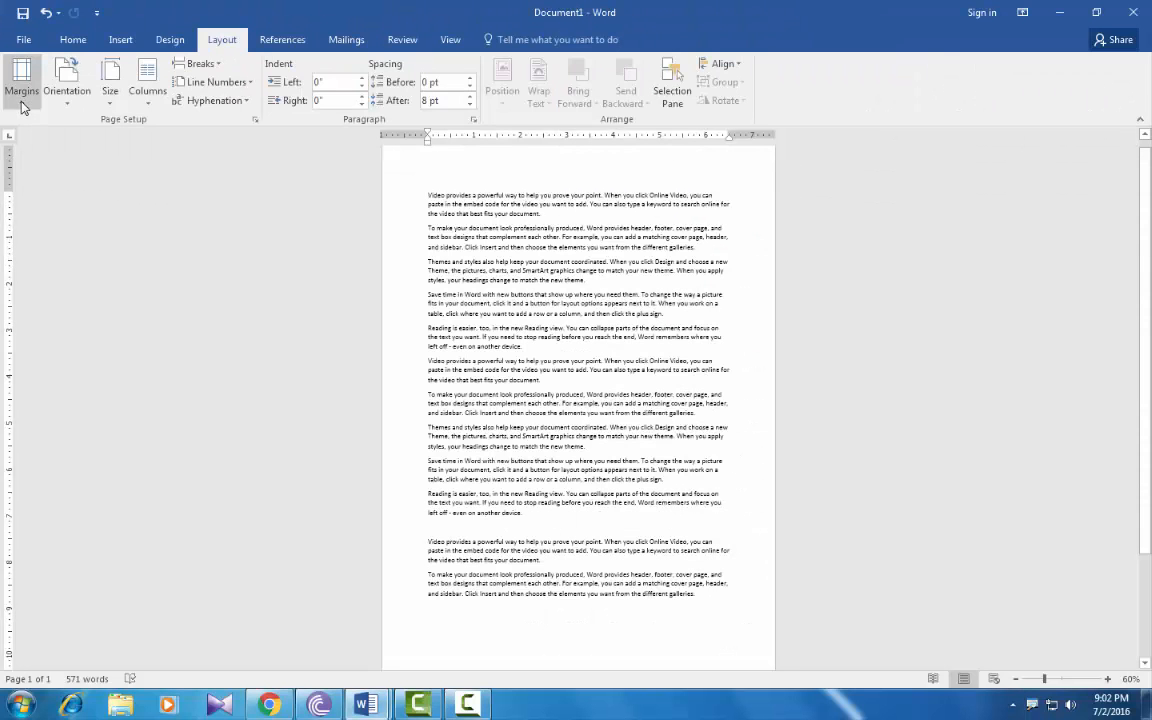
Step: Apply the Narrow margin preset to the document, and switch it back to the Normal preset
click(22, 80)
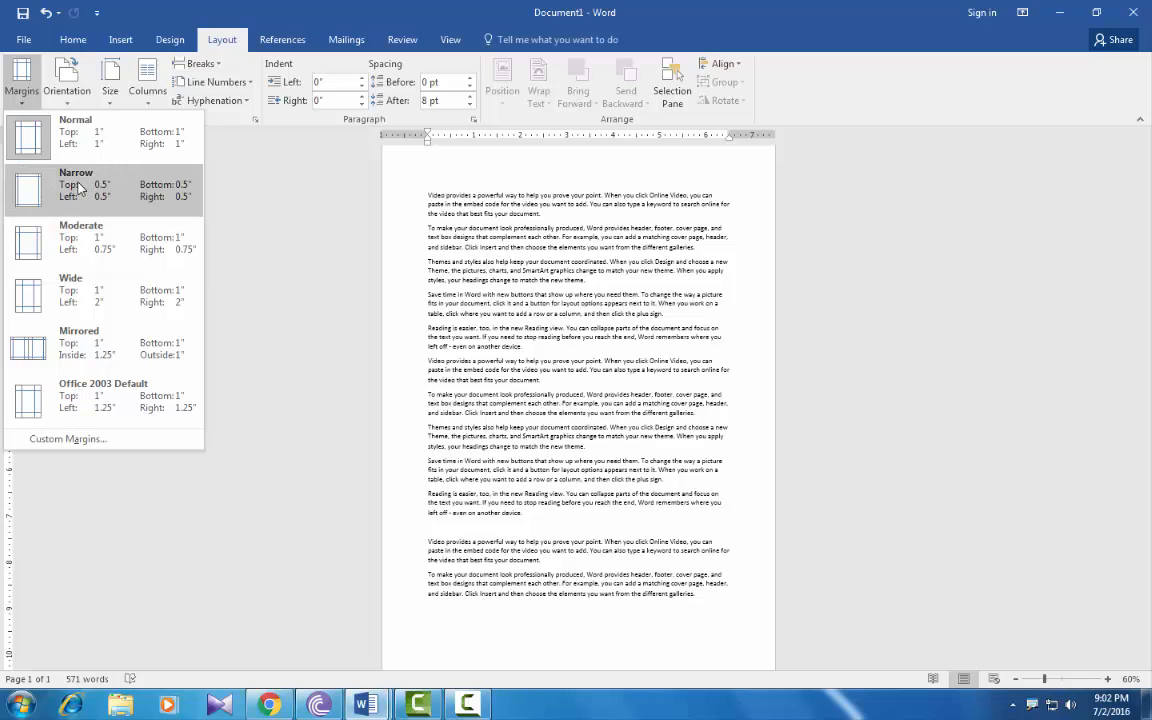
click(78, 187)
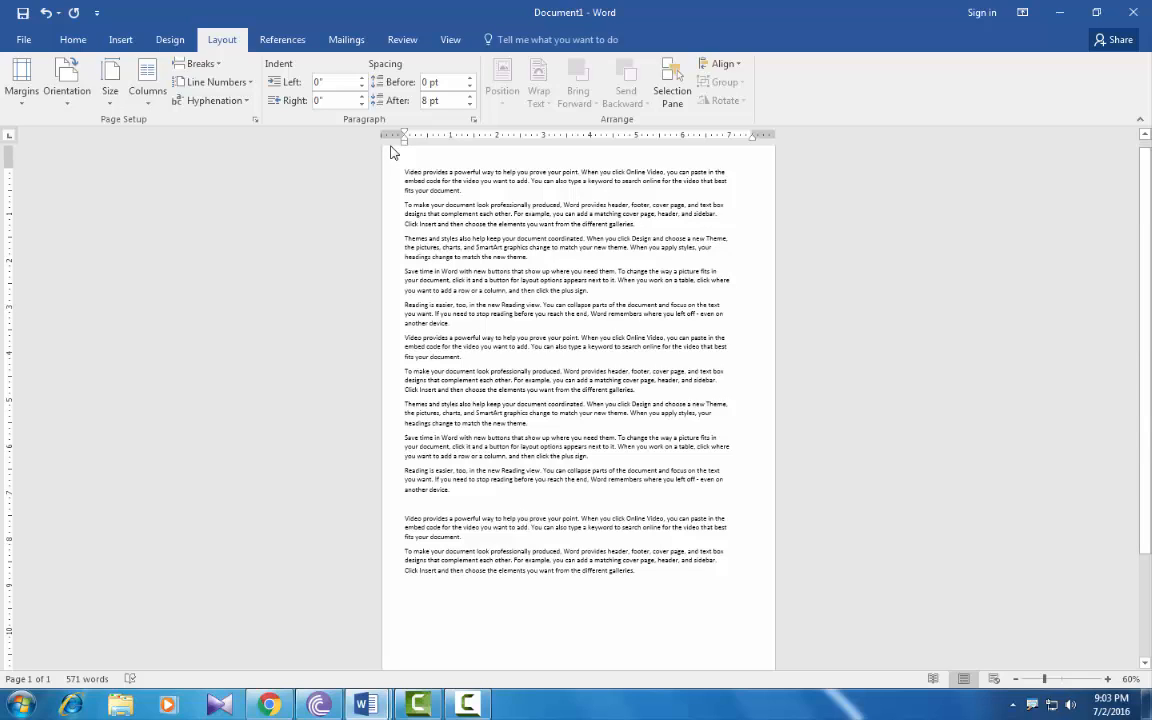
click(24, 88)
click(52, 138)
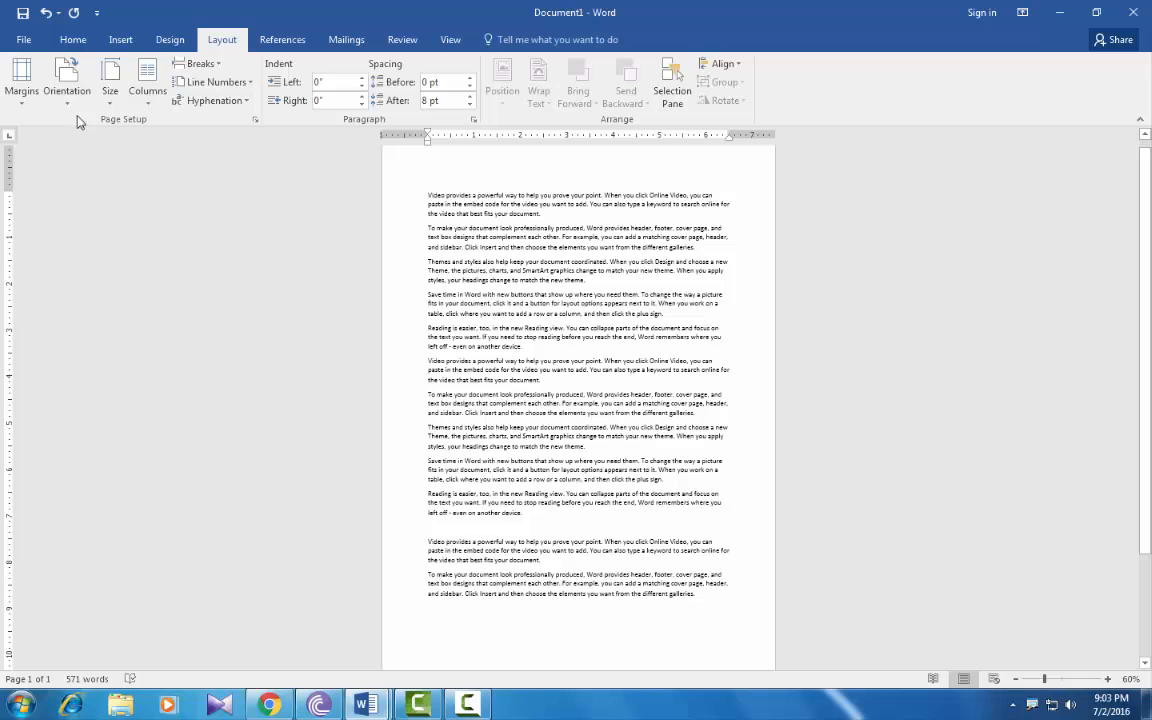
Step: Set custom page margins of 0.5 inches for the top and 1.5 inches for the left across the whole document
click(24, 95)
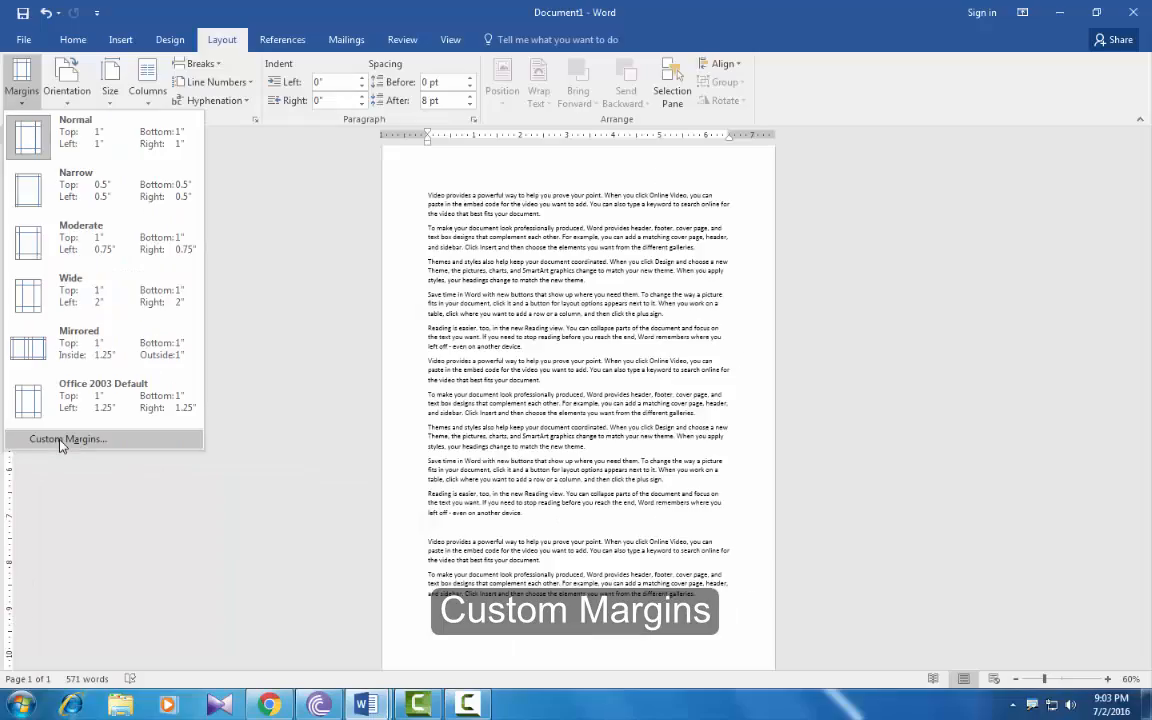
click(140, 440)
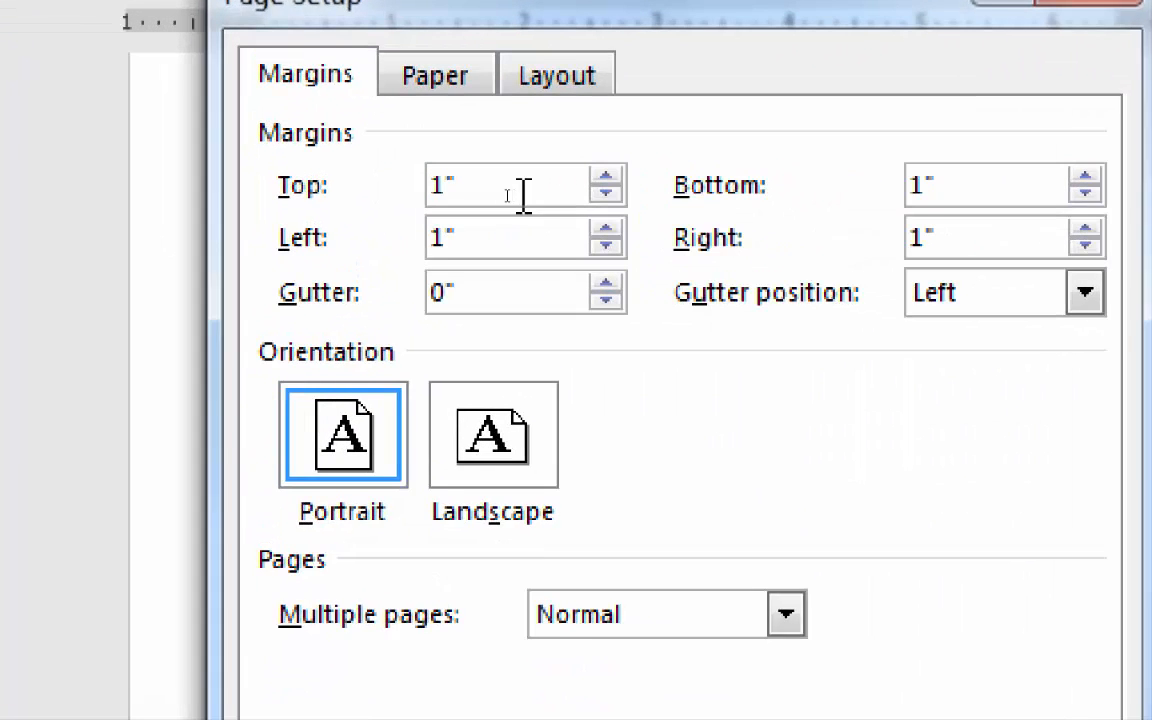
drag(469, 180, 414, 185)
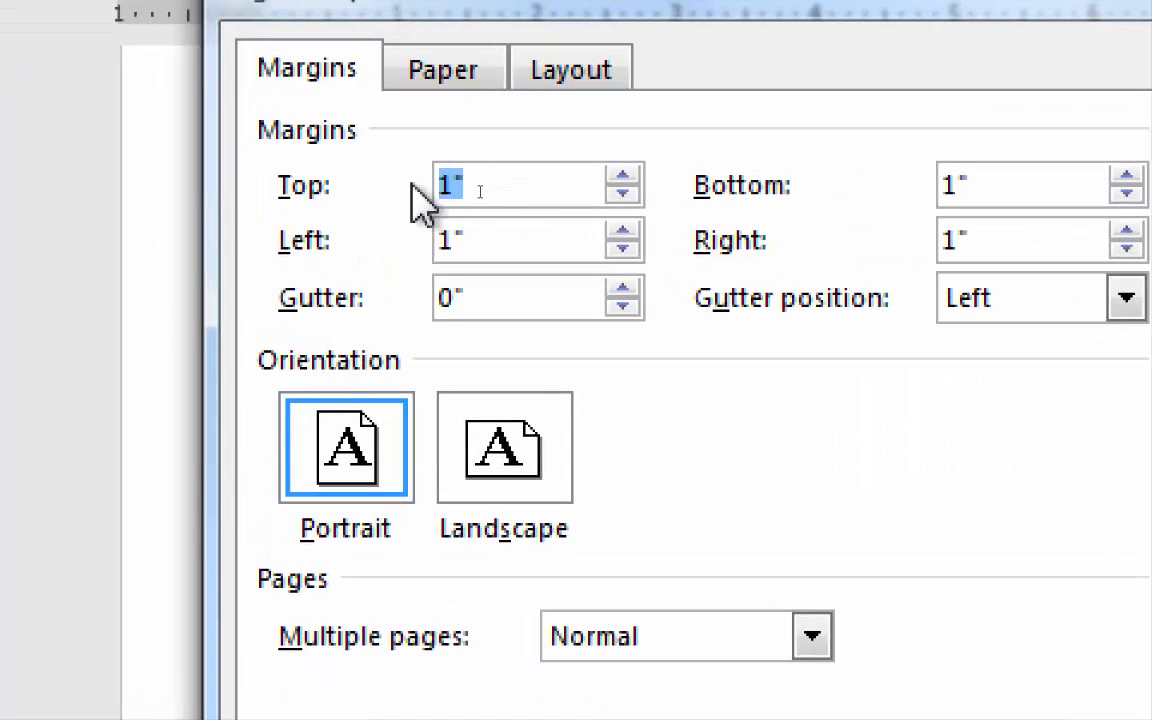
text(.5)
key(Tab)
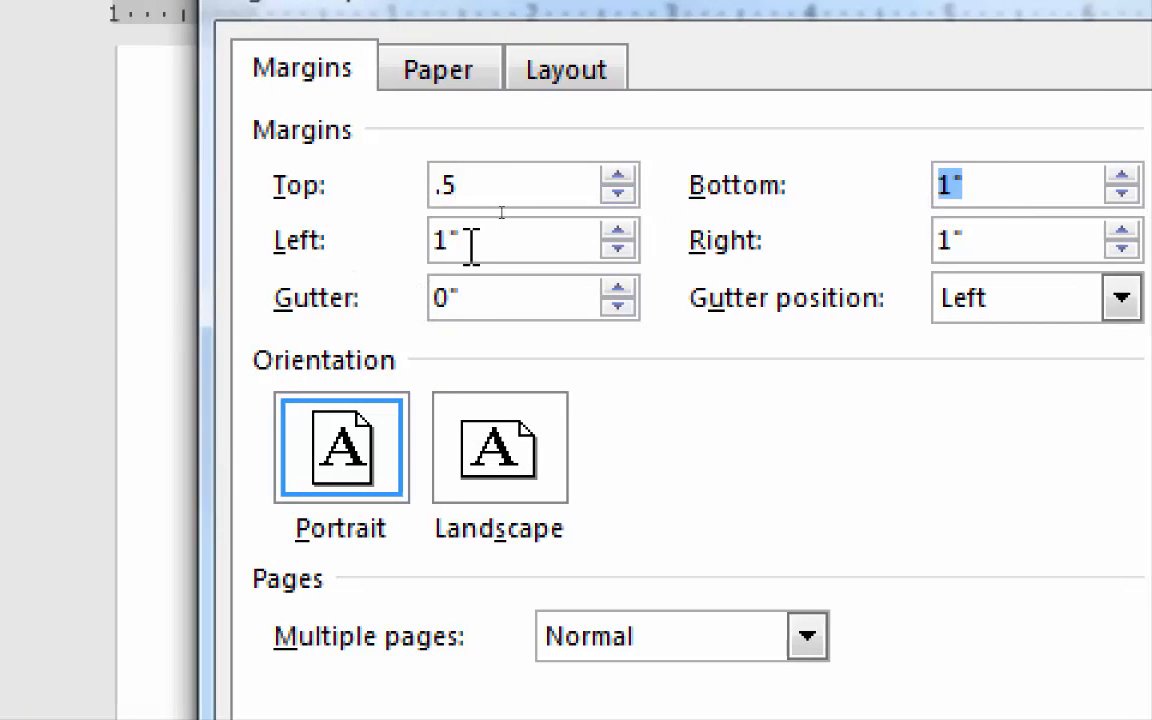
drag(470, 243, 386, 234)
text(1.)
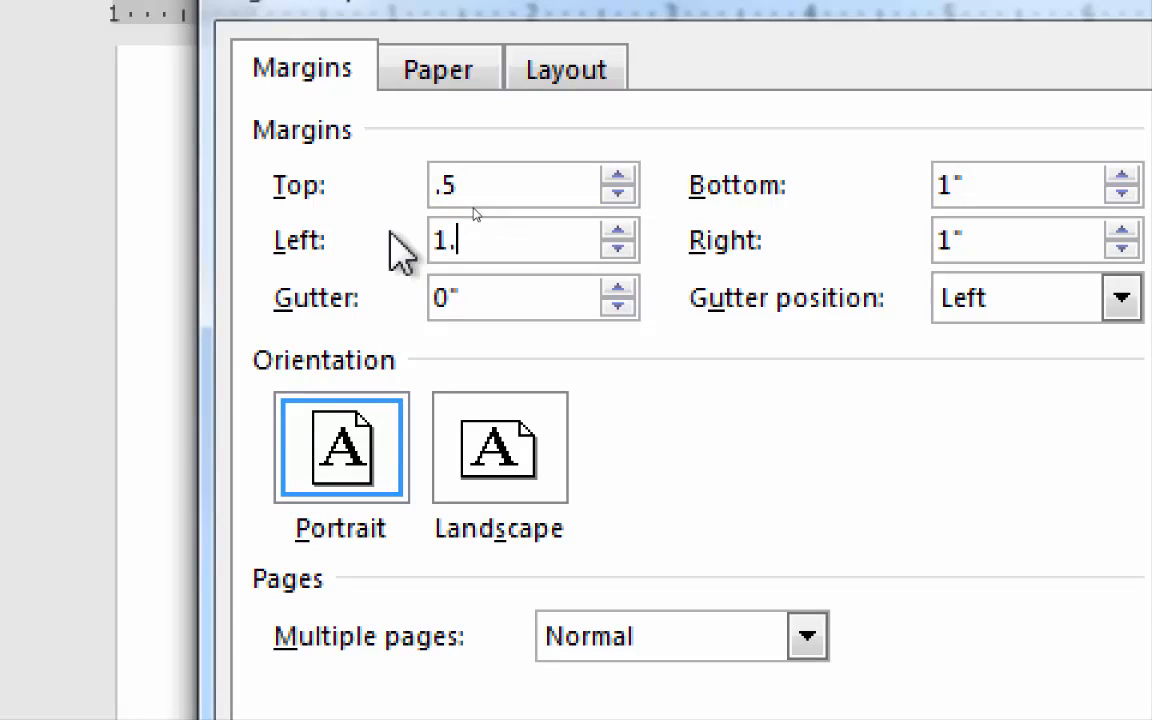
text(5)
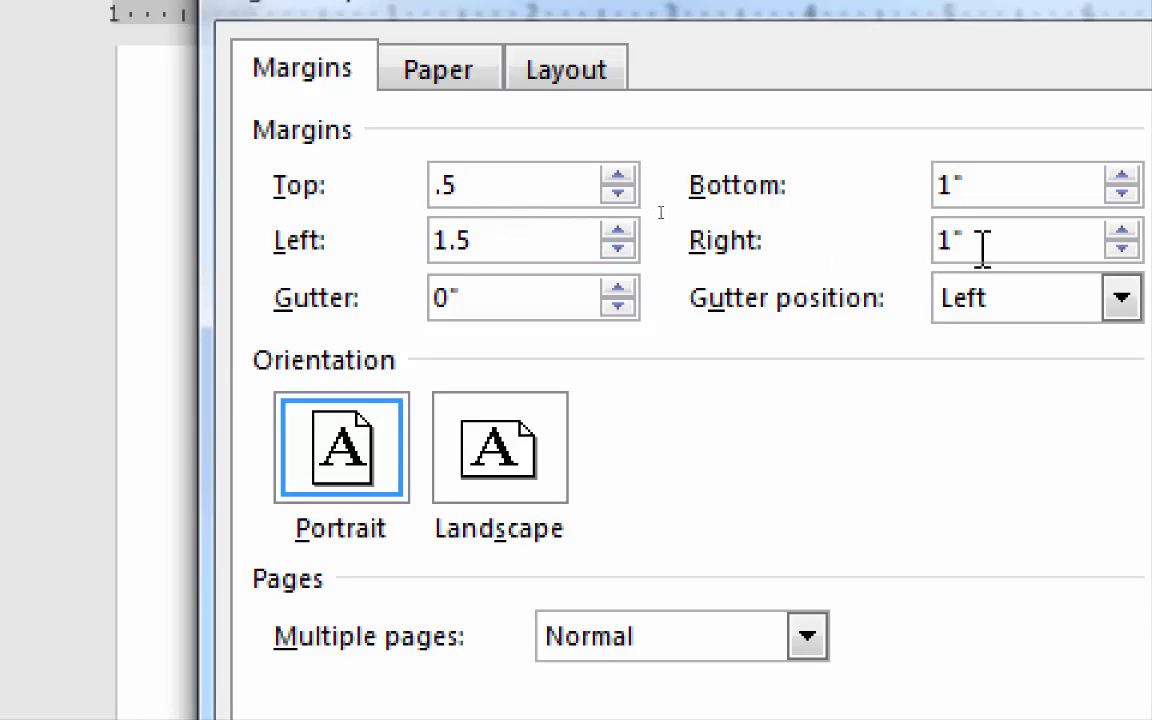
key(Tab)
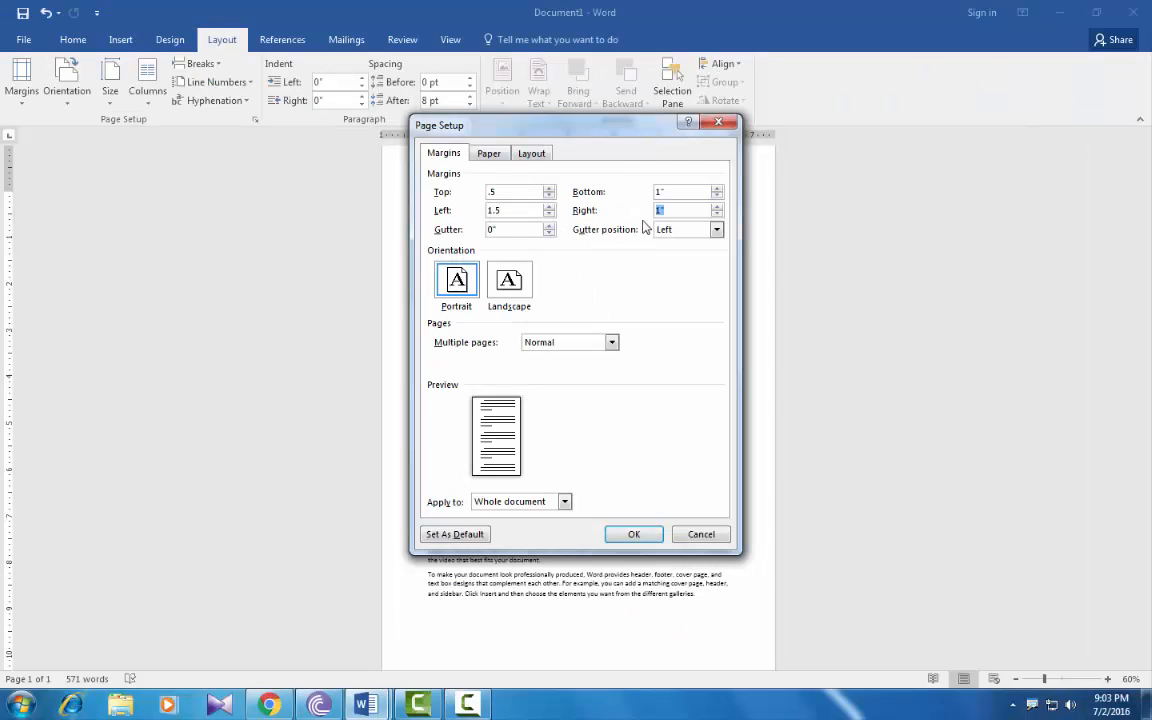
click(622, 536)
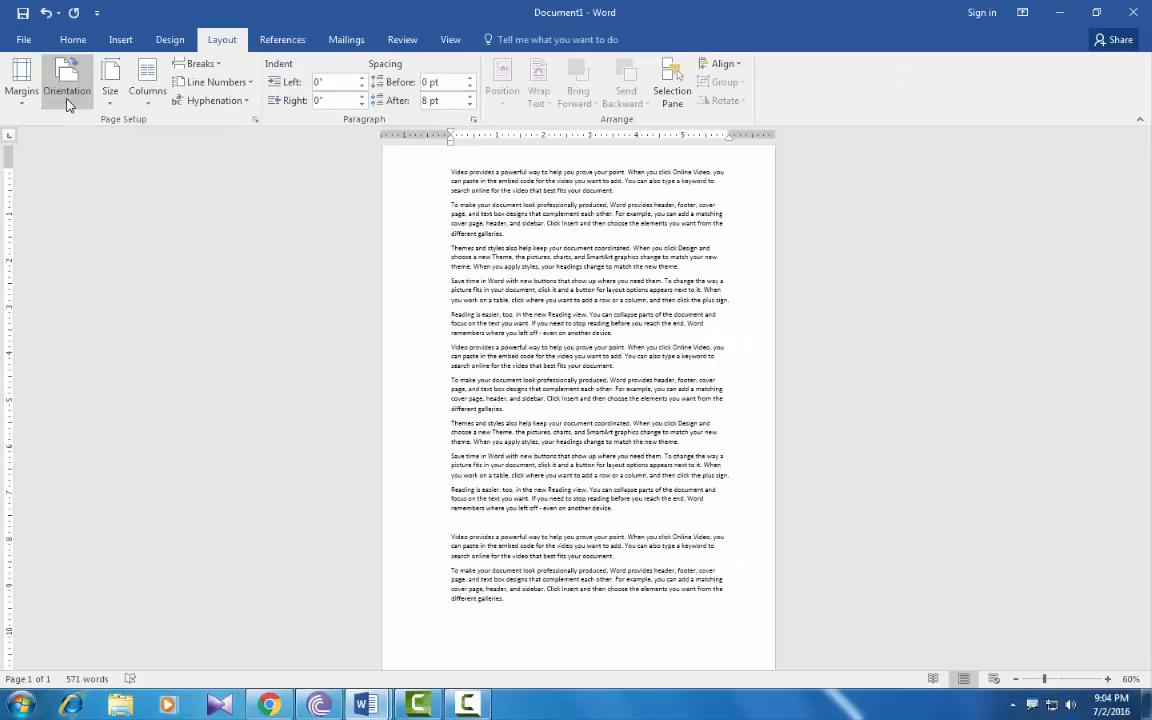
Step: Change the page orientation to Landscape, and return it to Portrait
click(64, 95)
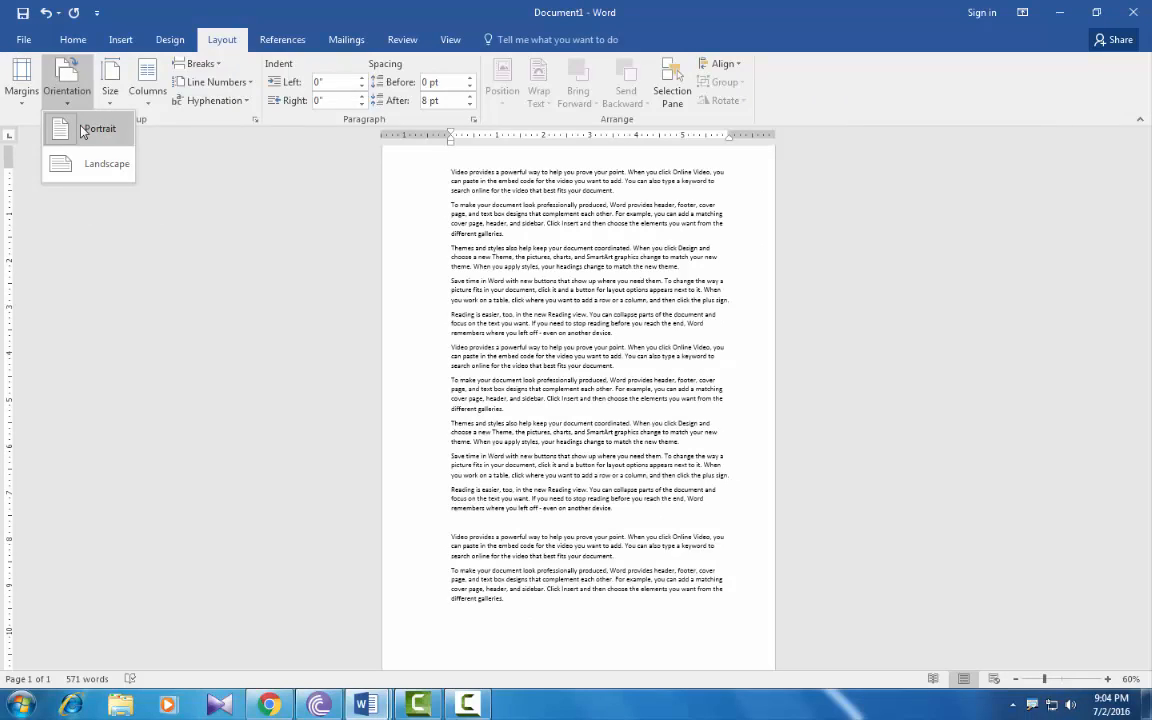
click(100, 166)
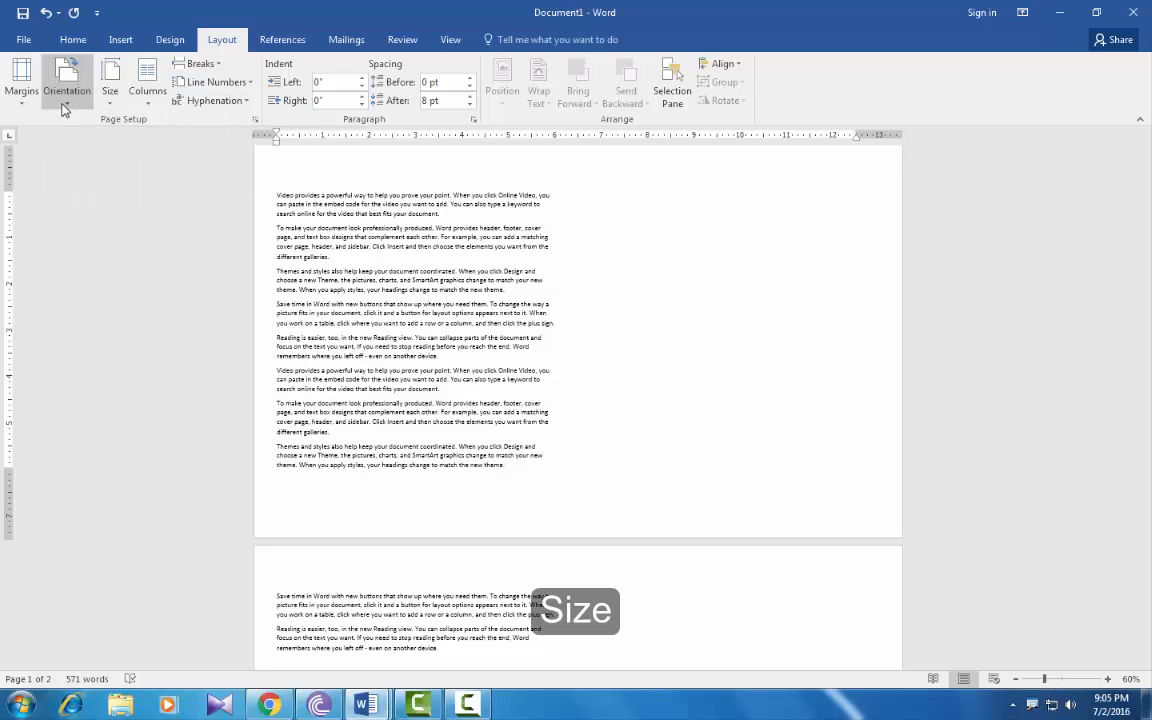
click(62, 106)
click(67, 130)
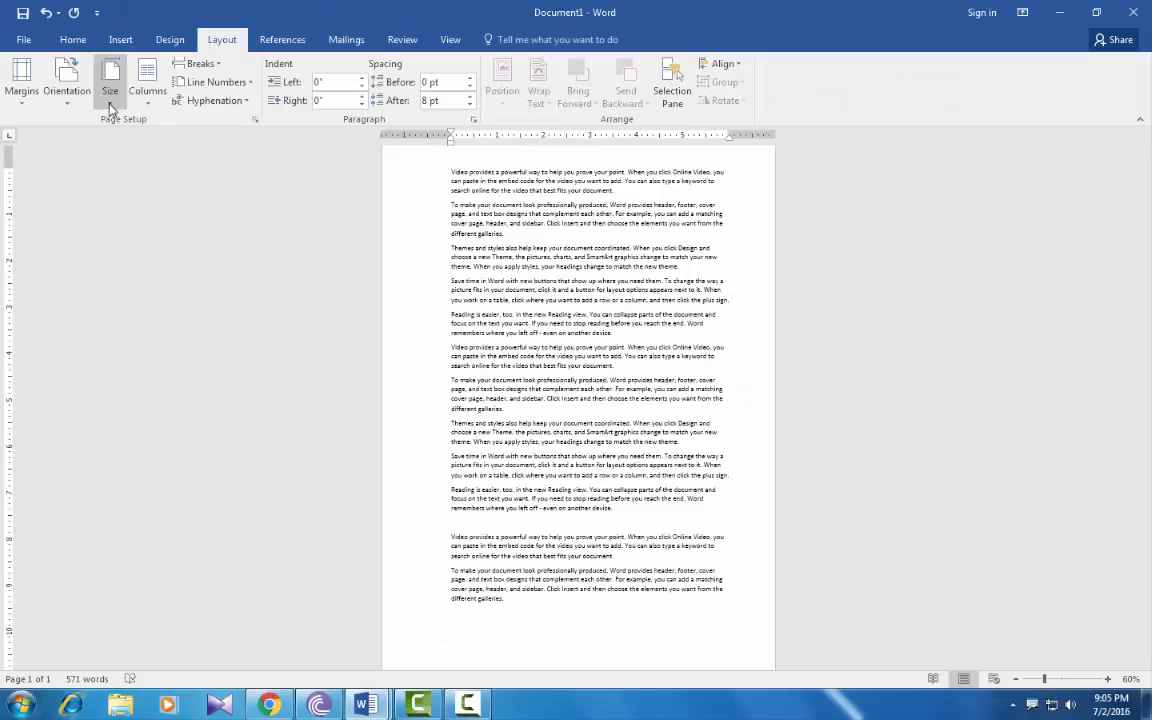
Step: Set the document's paper size to Letter, 8.5 by 11 inches
click(148, 108)
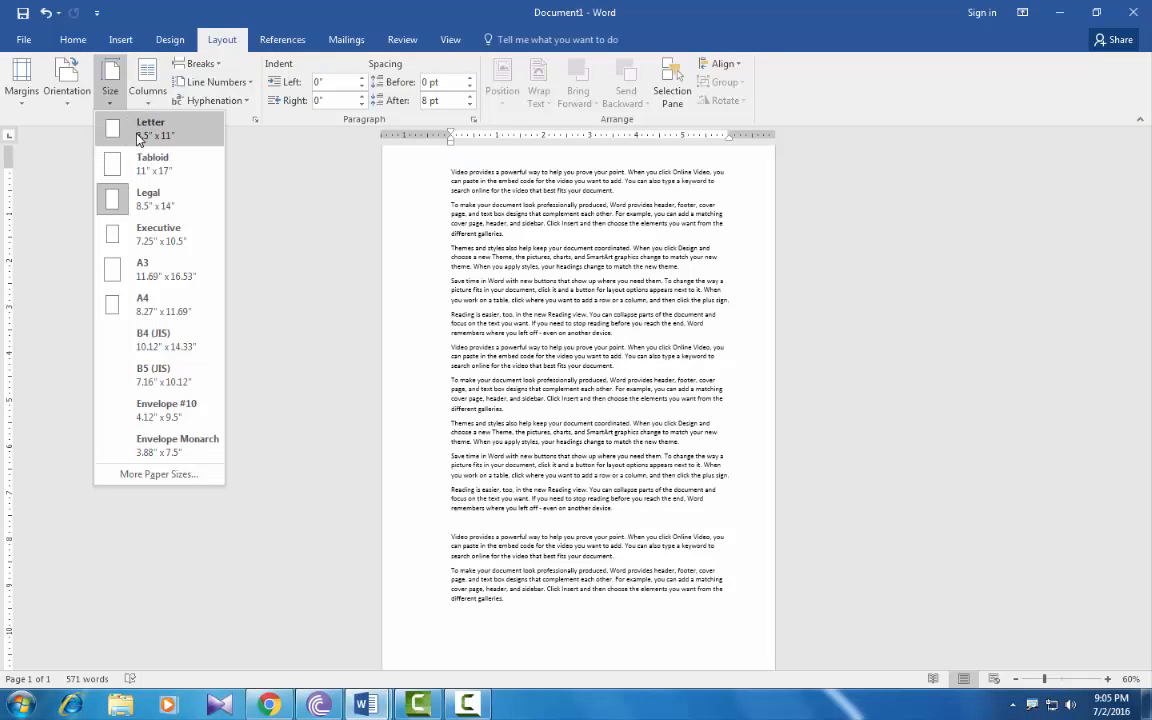
click(135, 125)
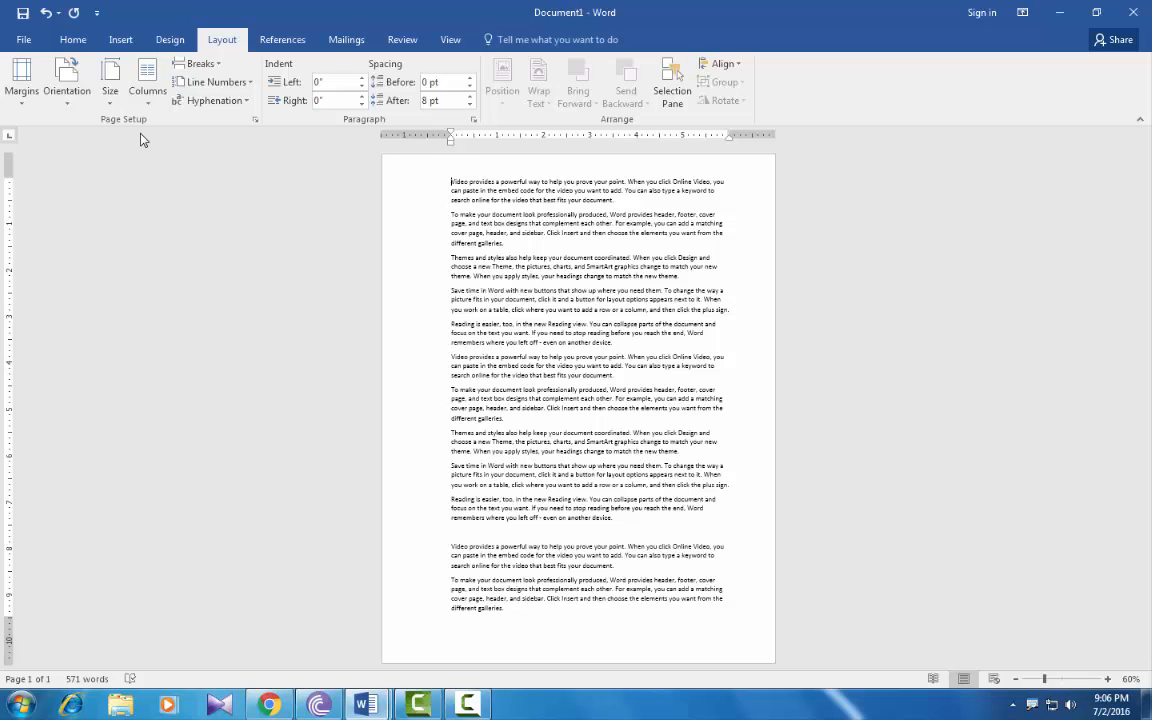
Step: Create a new blank document and give it a custom paper size 3.5 inches wide and 2 inches high
key(ctrl+n)
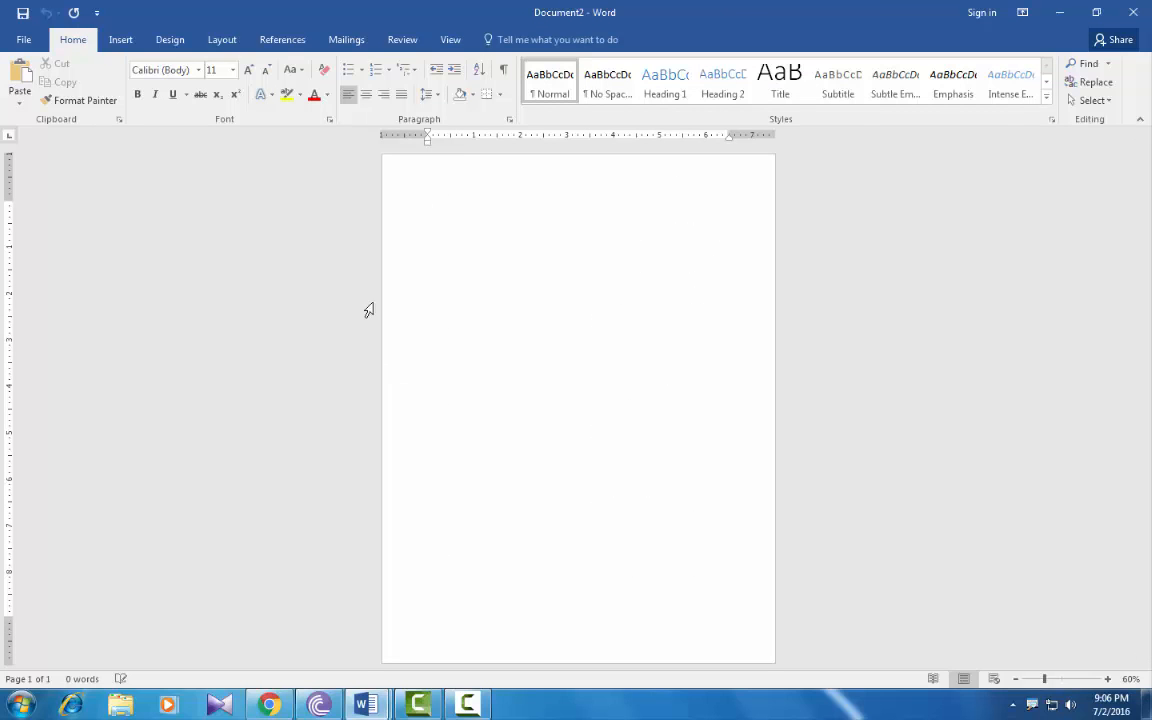
click(214, 42)
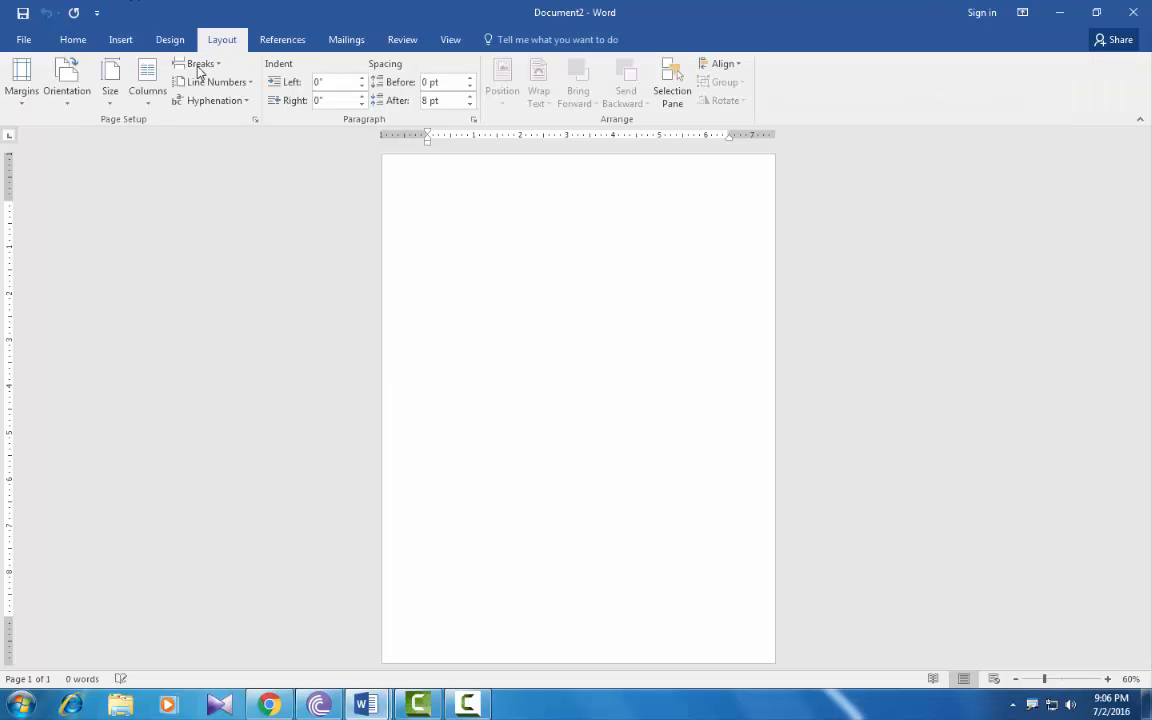
click(108, 106)
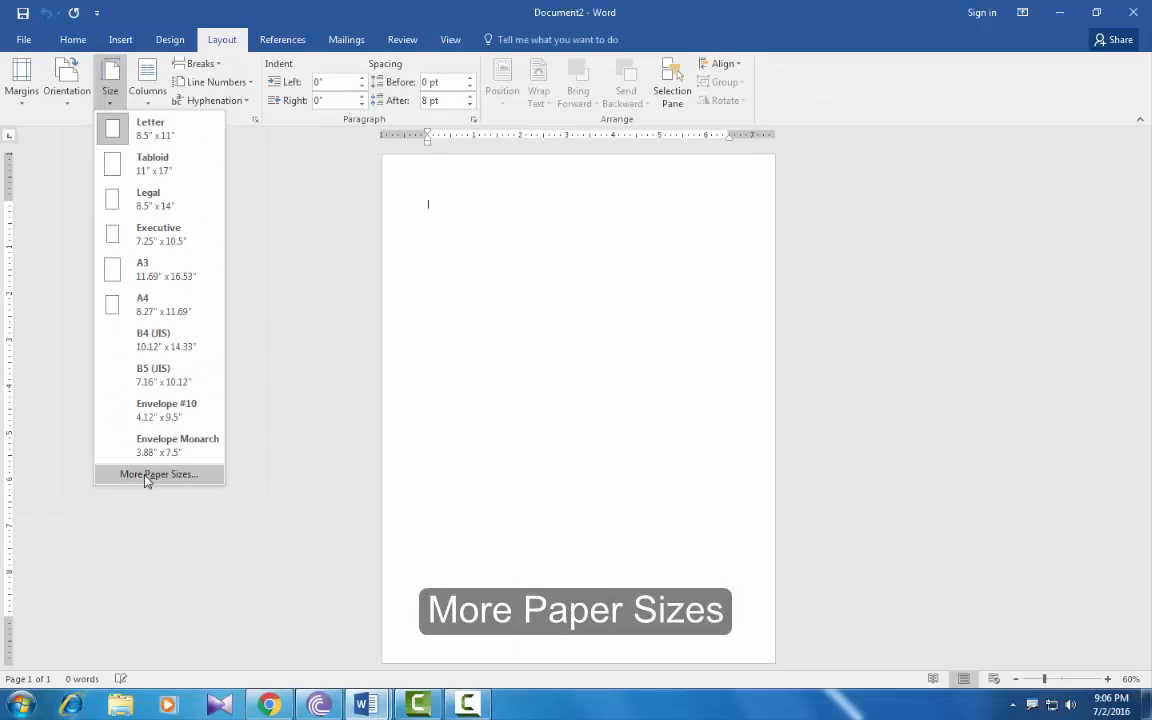
click(145, 480)
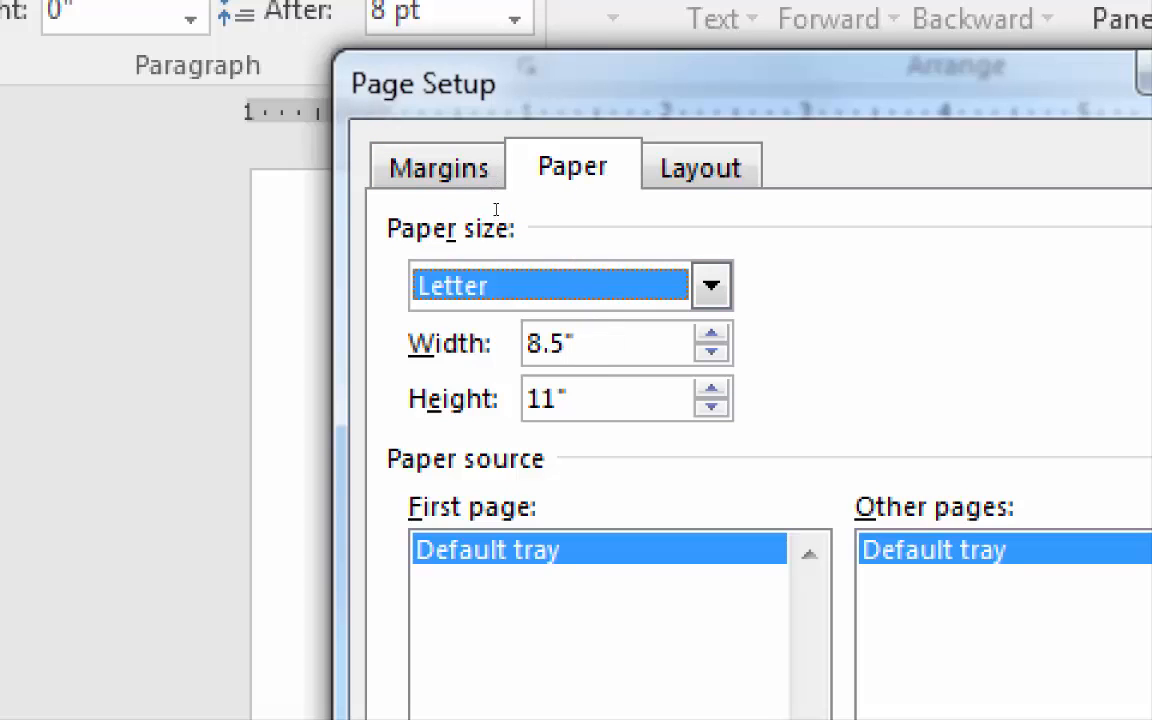
key(Tab)
text(3.5)
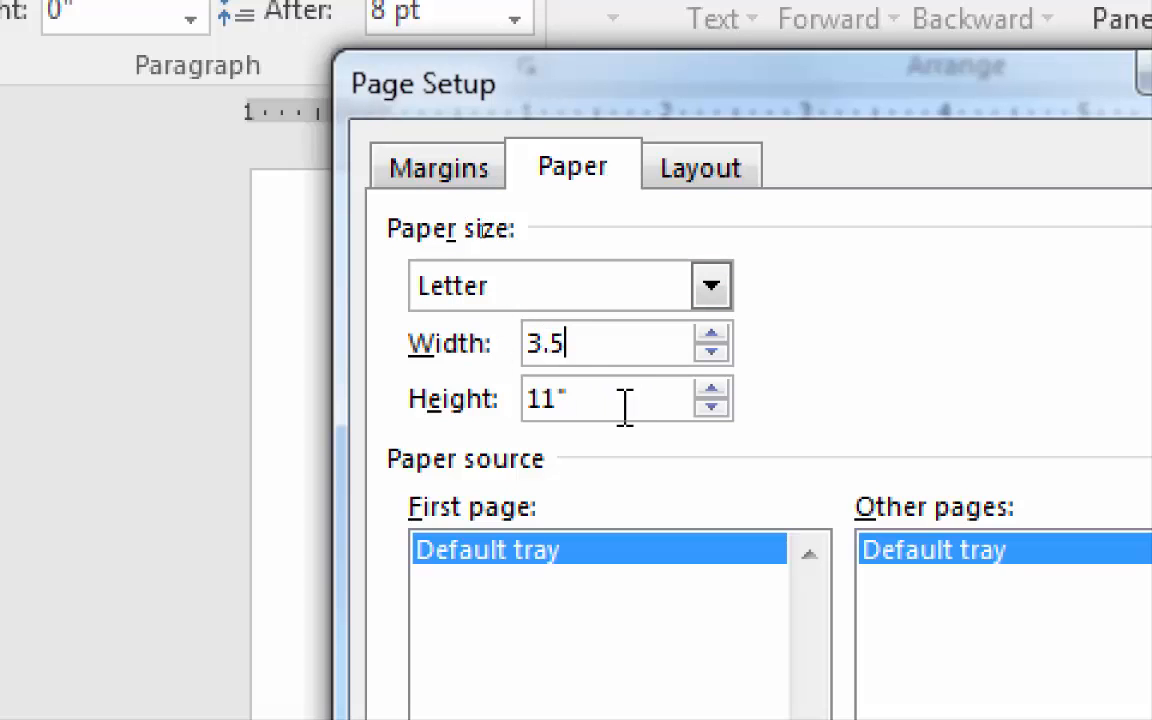
key(Tab)
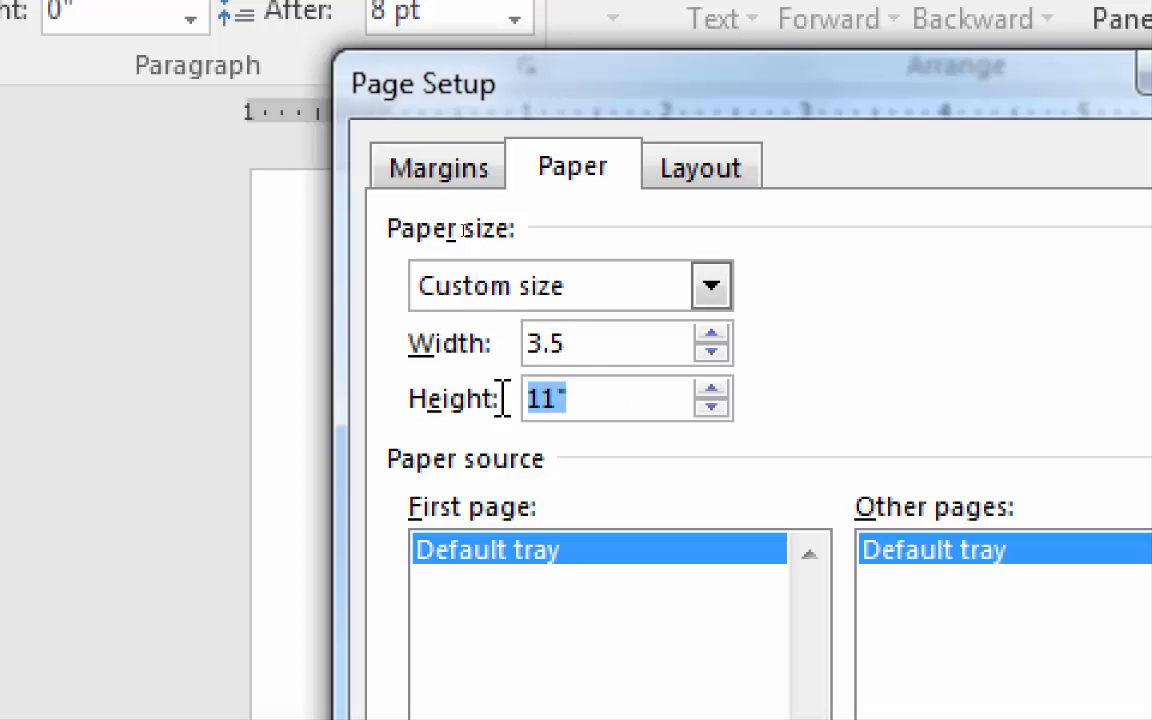
text(2)
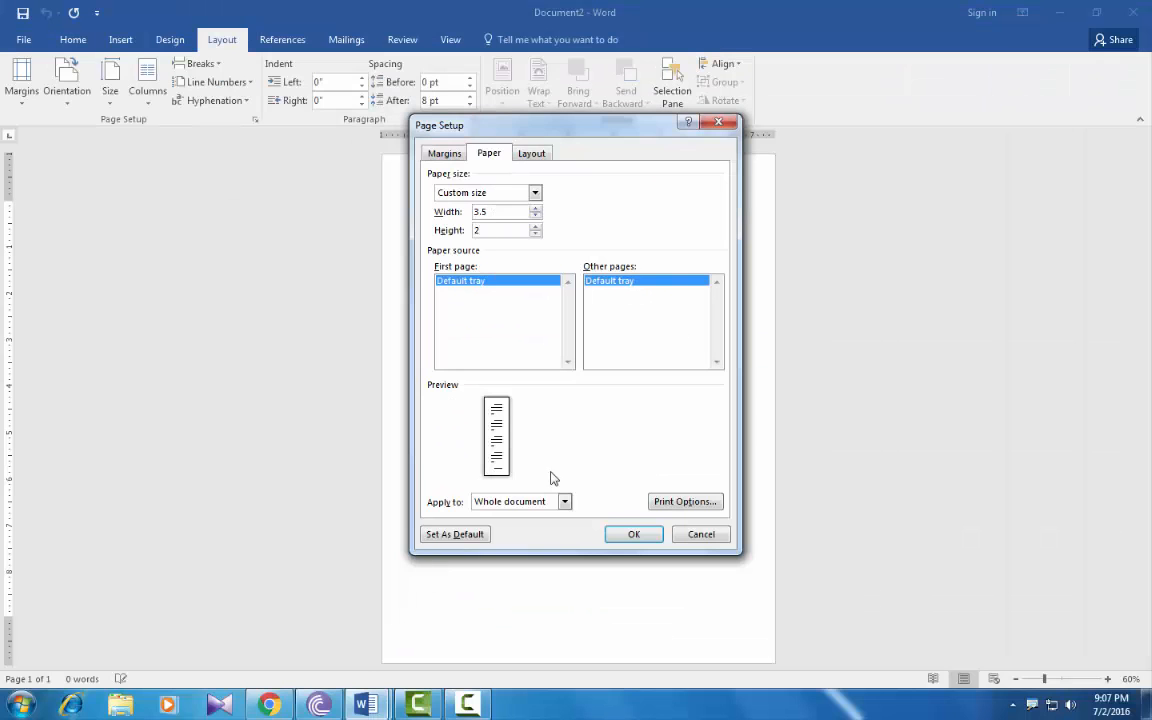
click(630, 536)
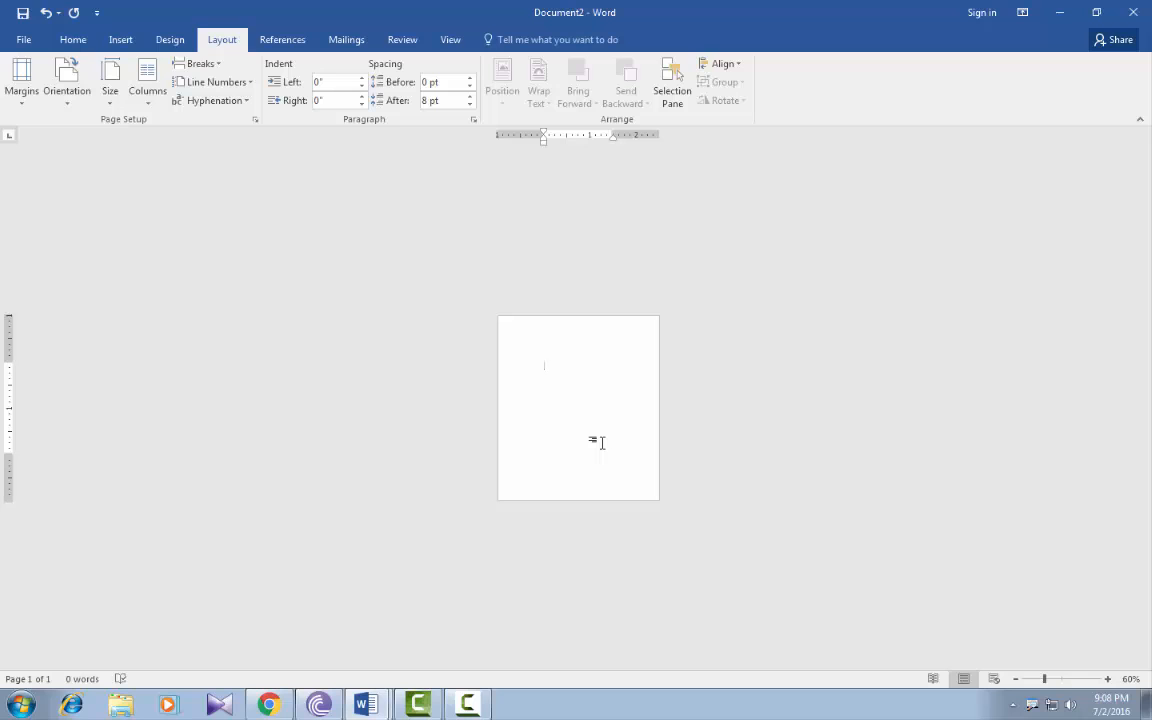
Step: Insert a page break in the blank document to add a second page
key(ctrl+Return)
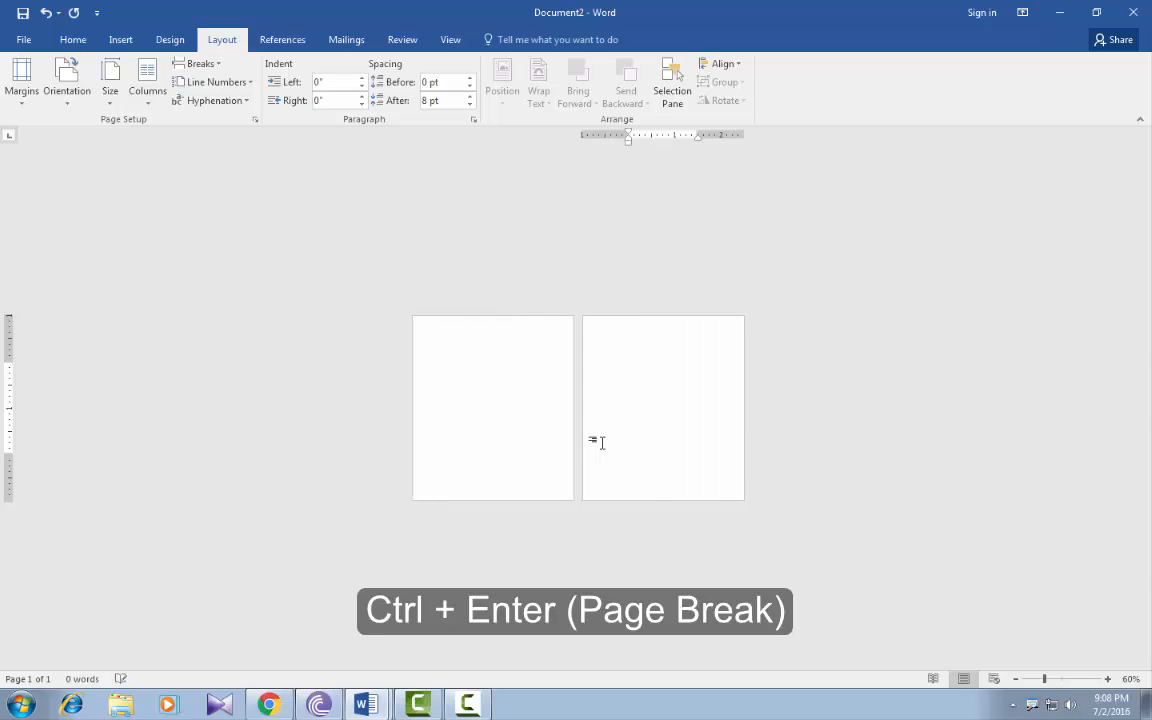